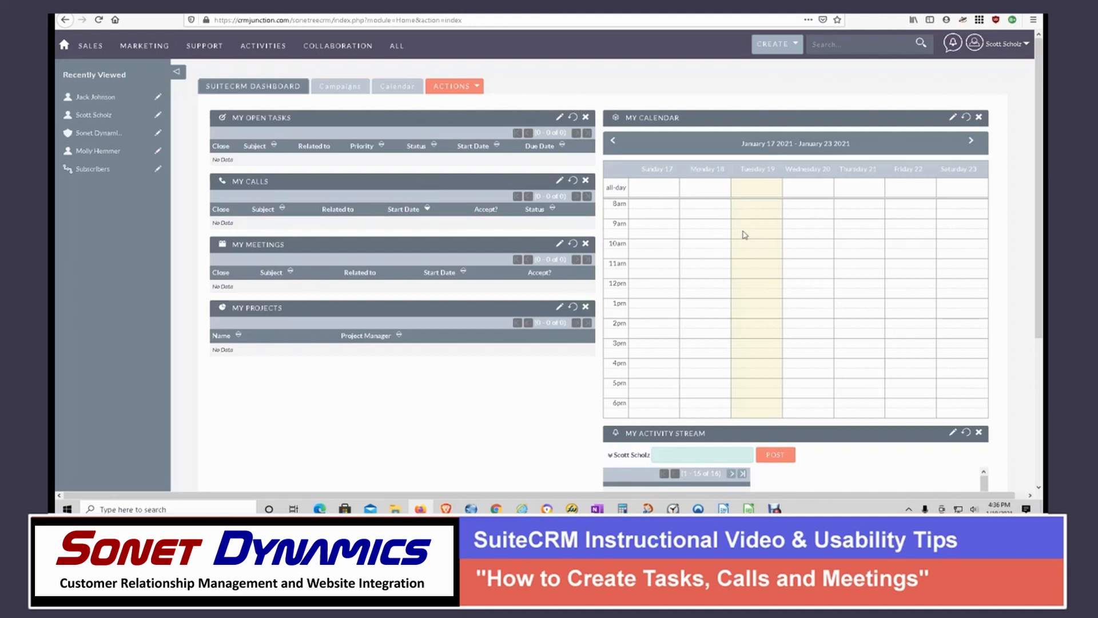
- Create a new task with the subject "take out the trash"
left_click(786, 53)
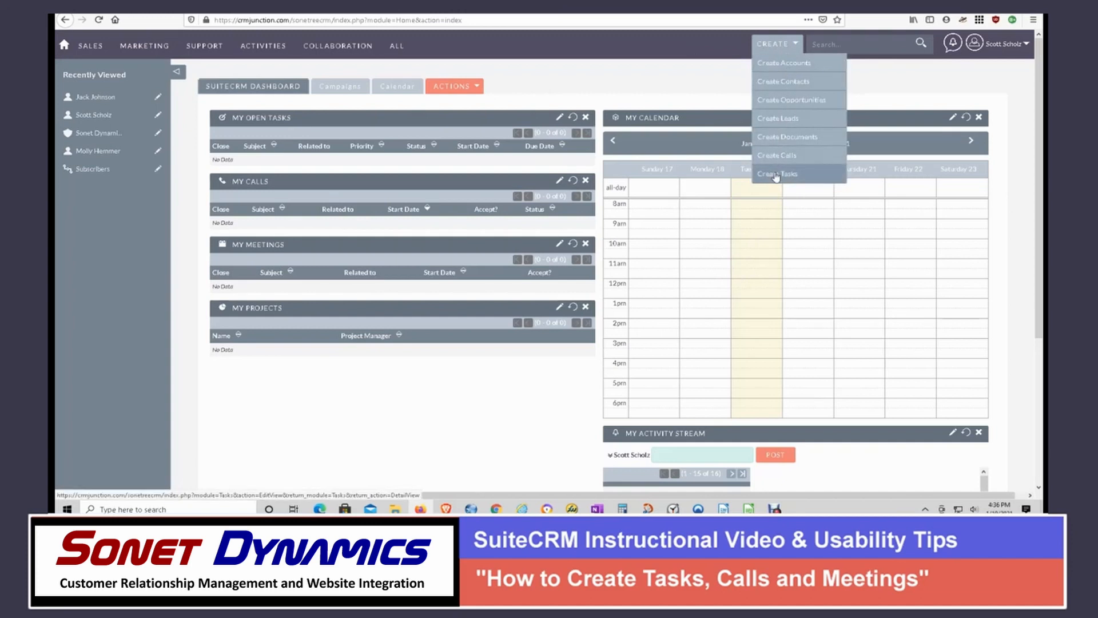
mouse_move(400, 50)
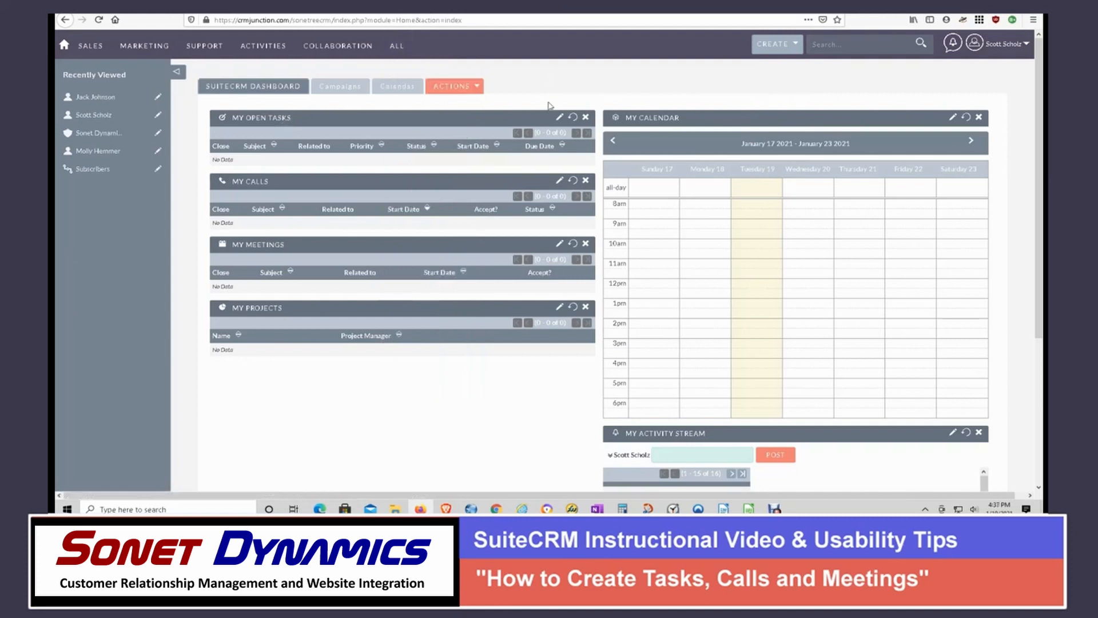
mouse_move(774, 54)
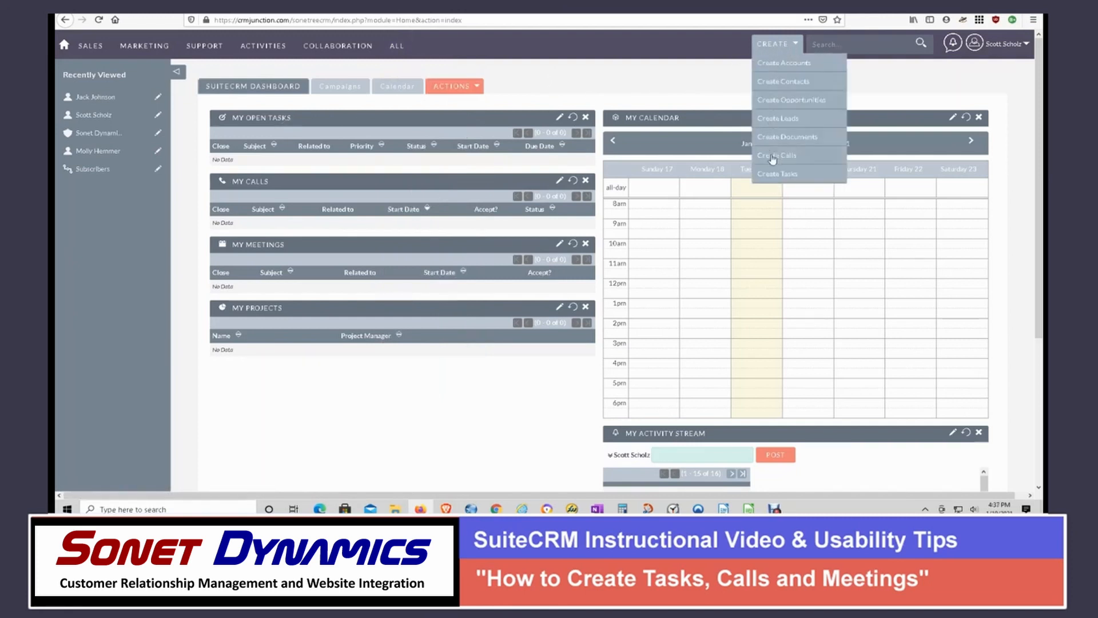
left_click(770, 175)
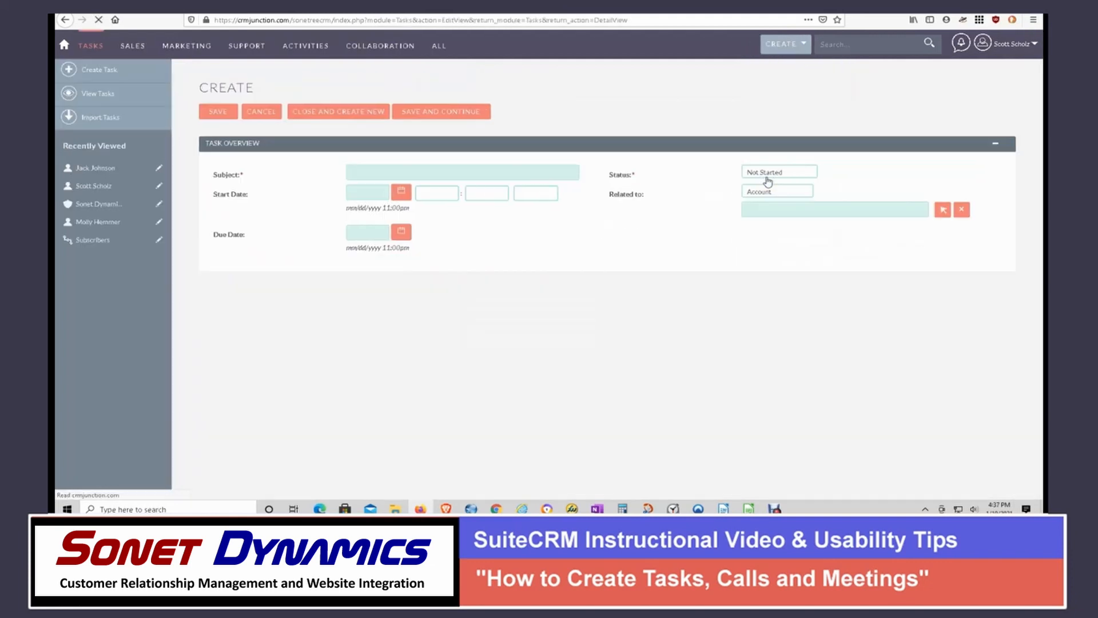
left_click(376, 171)
type("take out the trash")
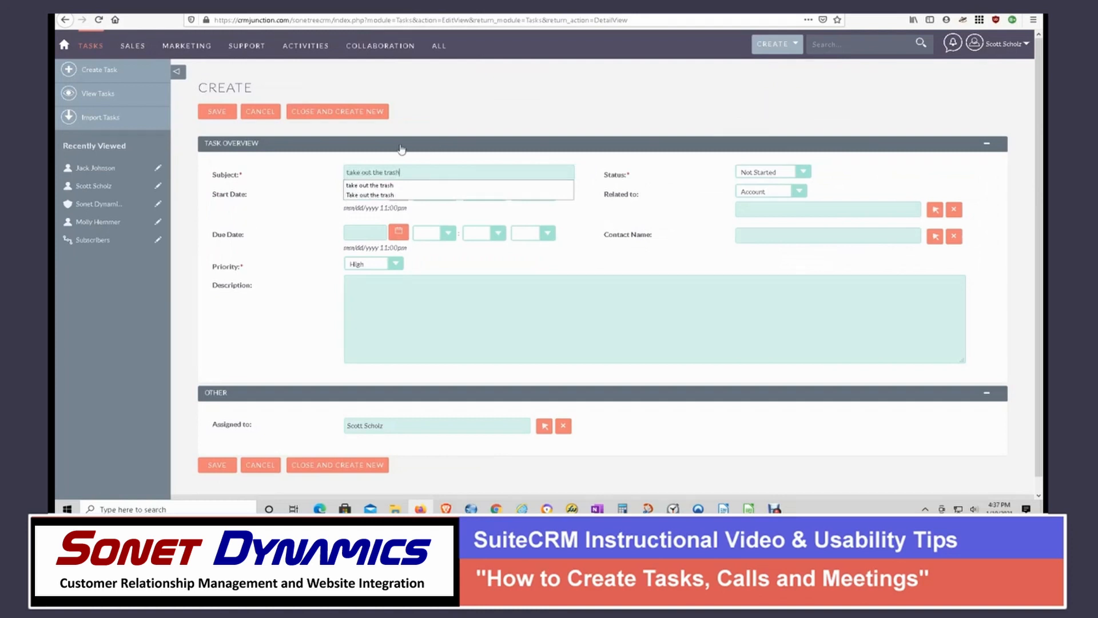
left_click(325, 172)
- Set the task's start date to 01/19/2021 at 06:00 pm
left_click(398, 193)
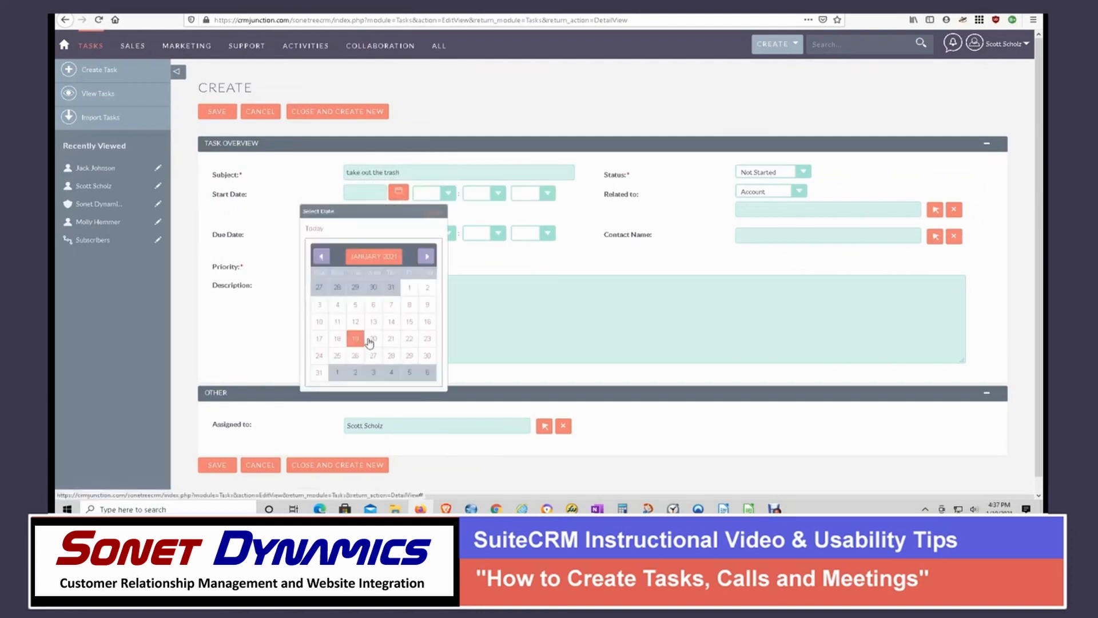
left_click(355, 339)
left_click(547, 194)
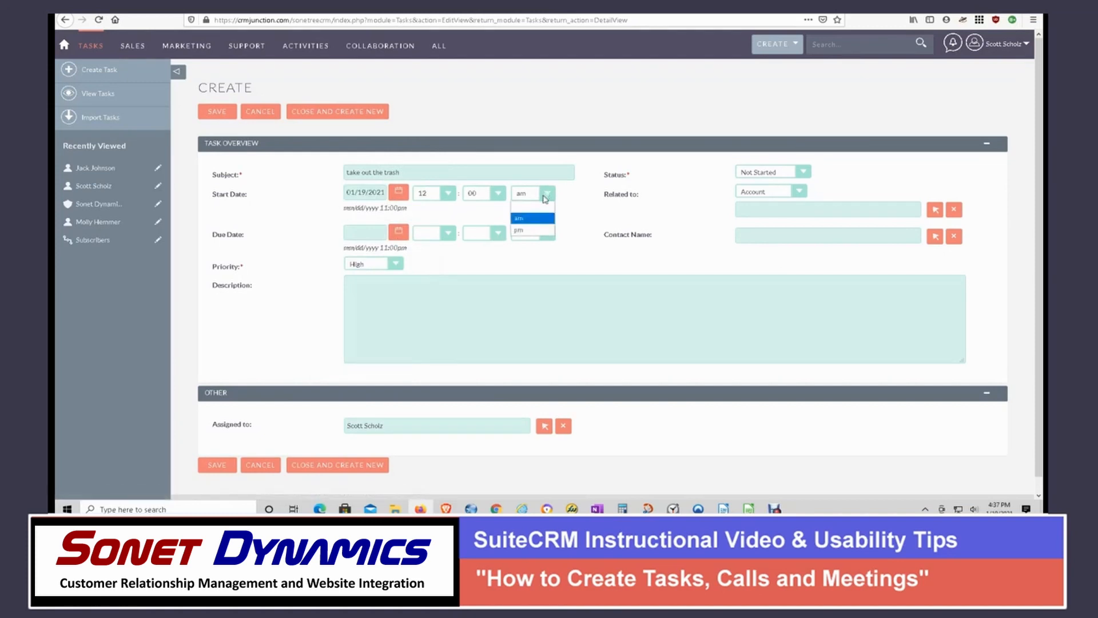
left_click(521, 234)
left_click(446, 194)
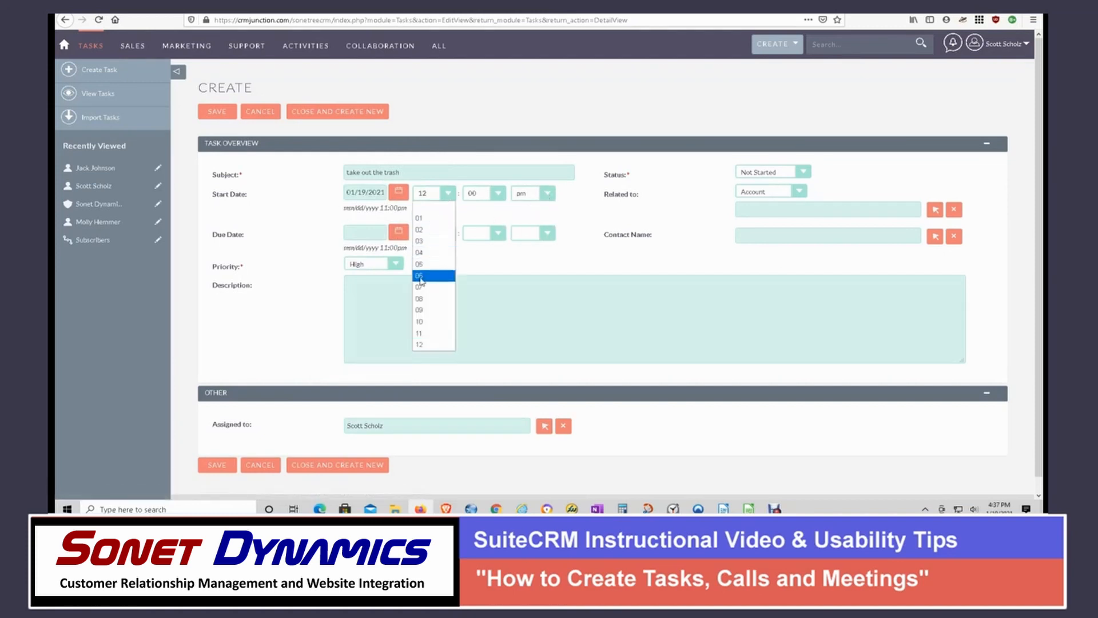
left_click(421, 275)
- Set the task's due date to 01/19/2021 at 06:00 pm
left_click(399, 233)
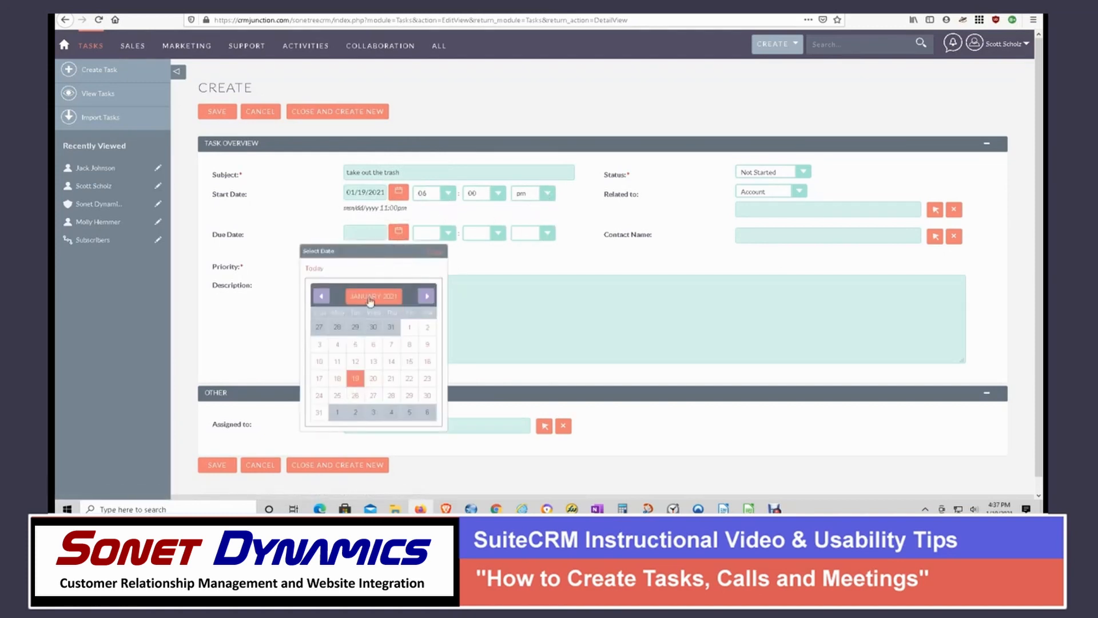
left_click(355, 382)
left_click(548, 233)
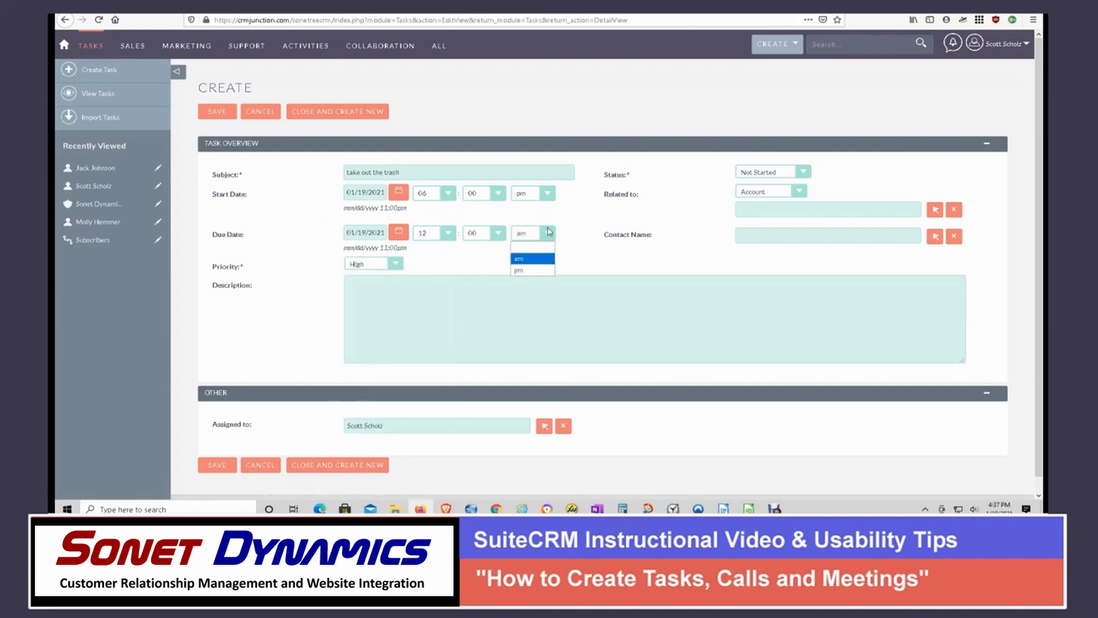
left_click(519, 272)
left_click(445, 235)
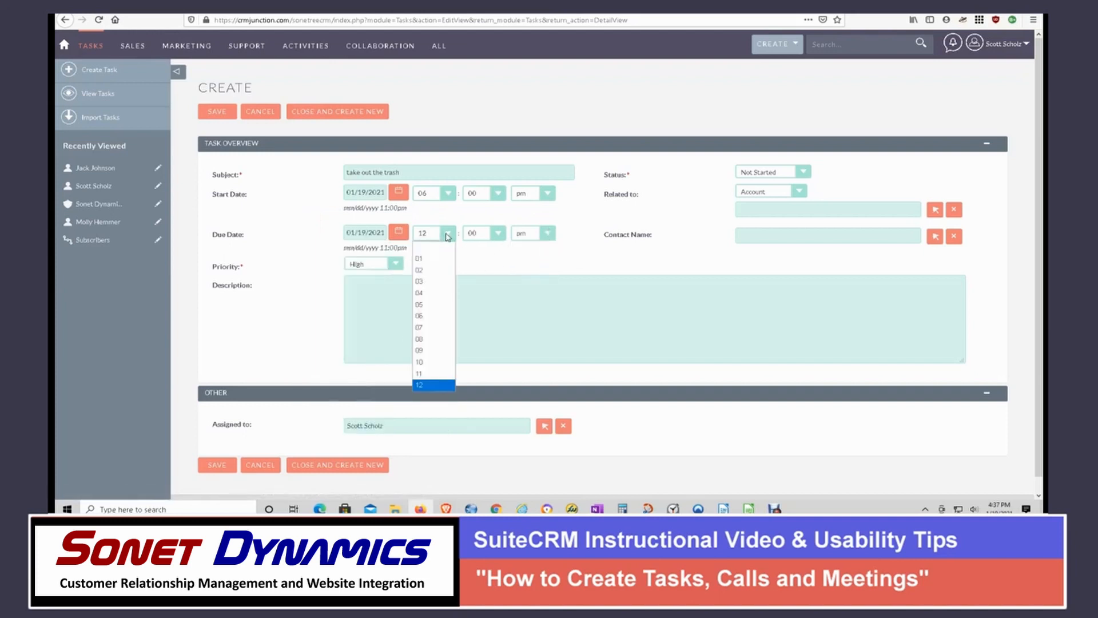
left_click(435, 314)
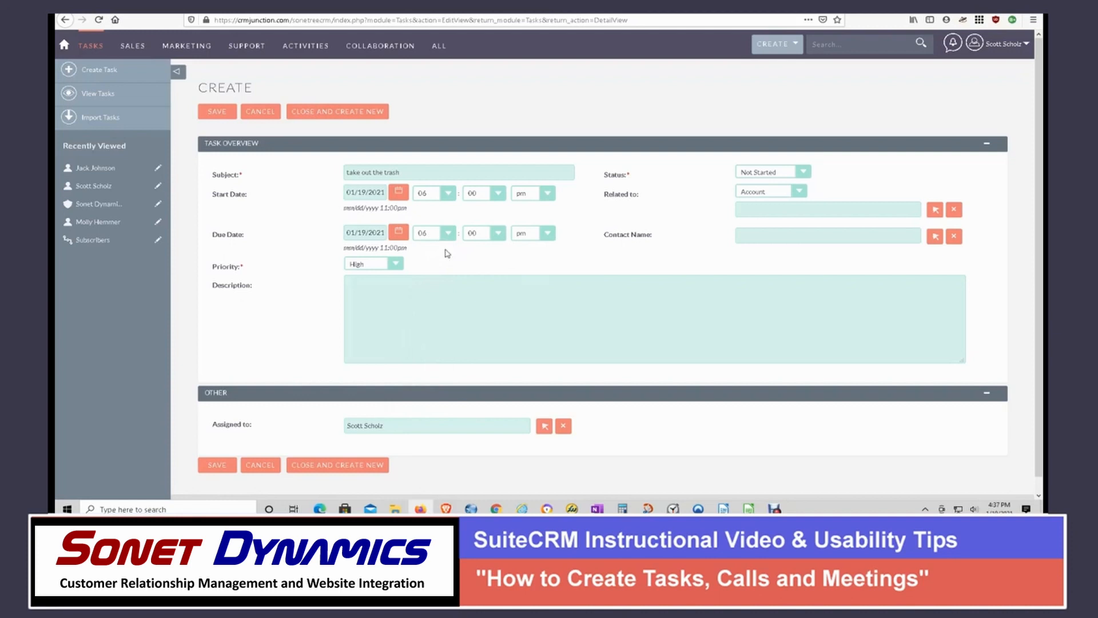
- Set the task's status to In Progress and relate it to a Contact by entering the contact's name
left_click(803, 173)
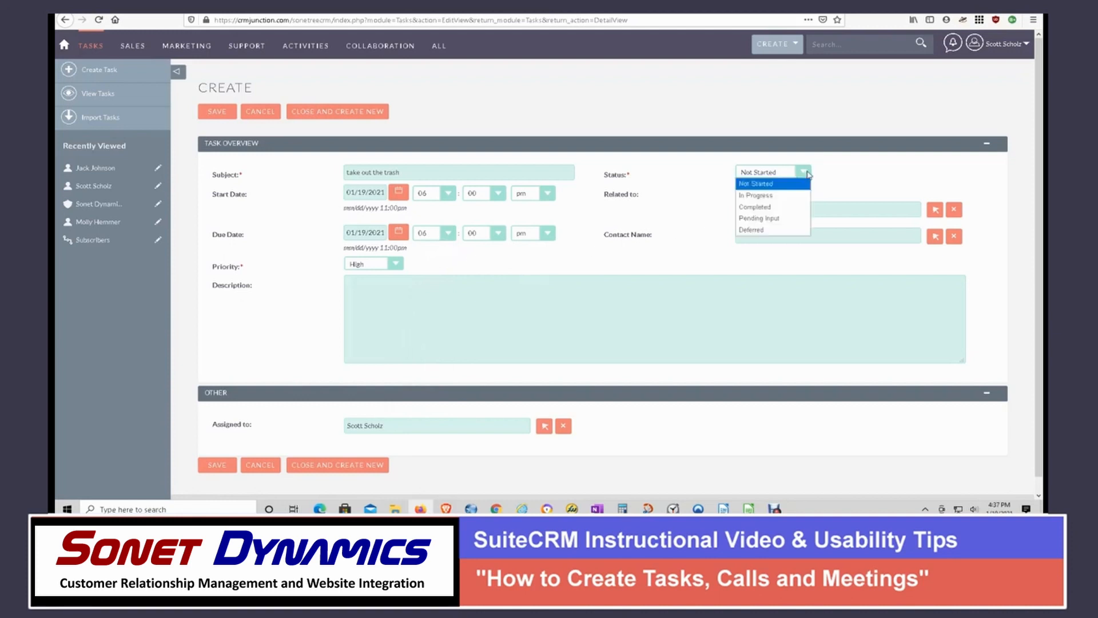
left_click(780, 197)
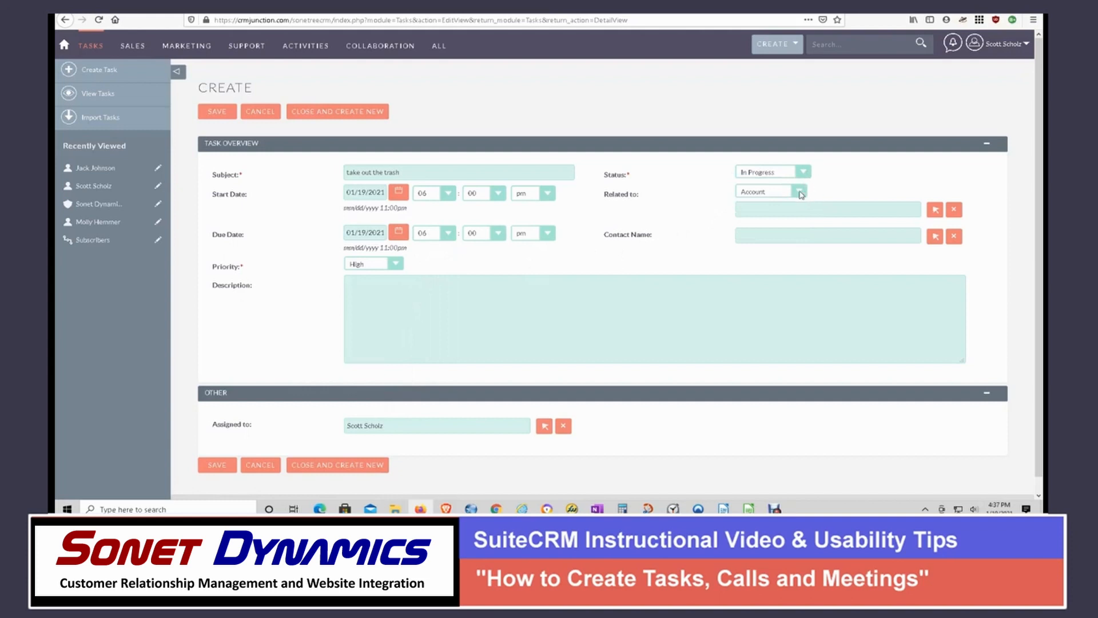
left_click(800, 194)
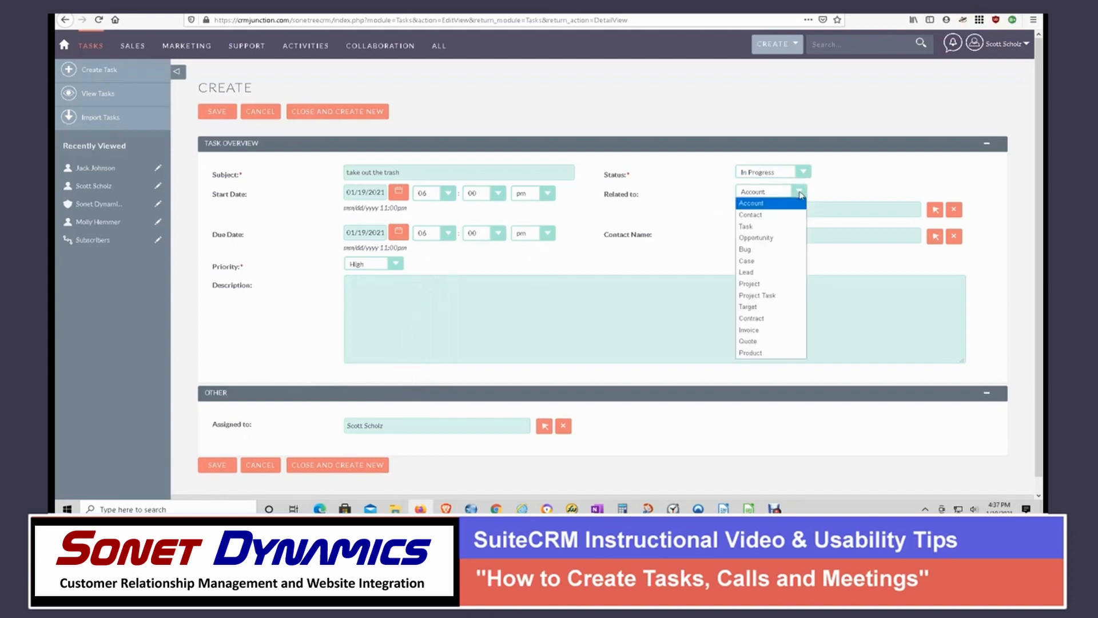
left_click(752, 214)
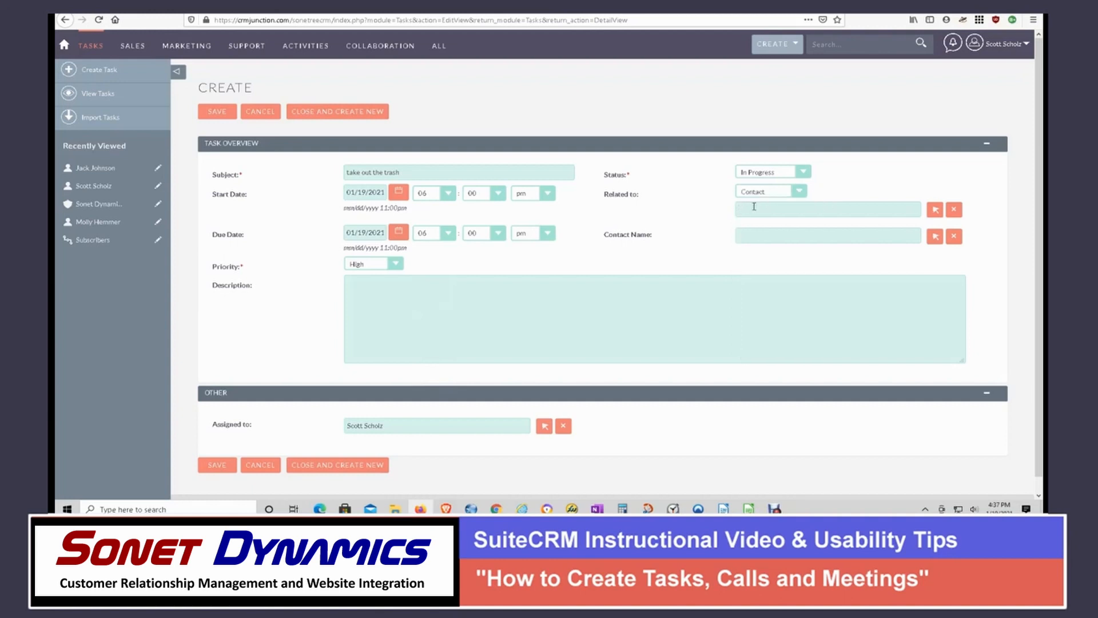
key("Return")
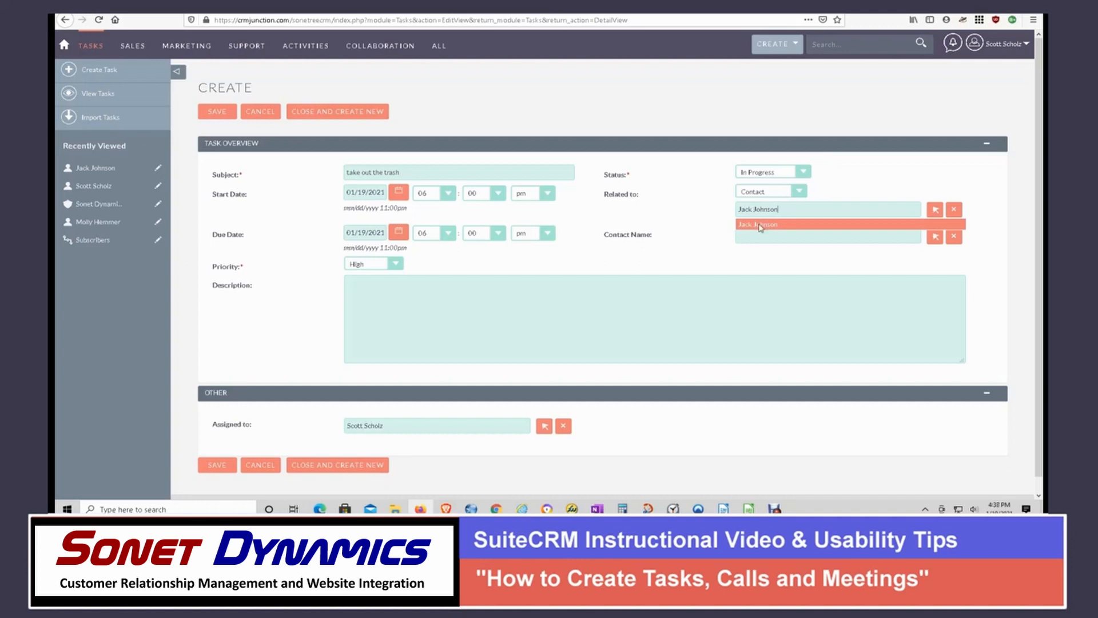
left_click(759, 226)
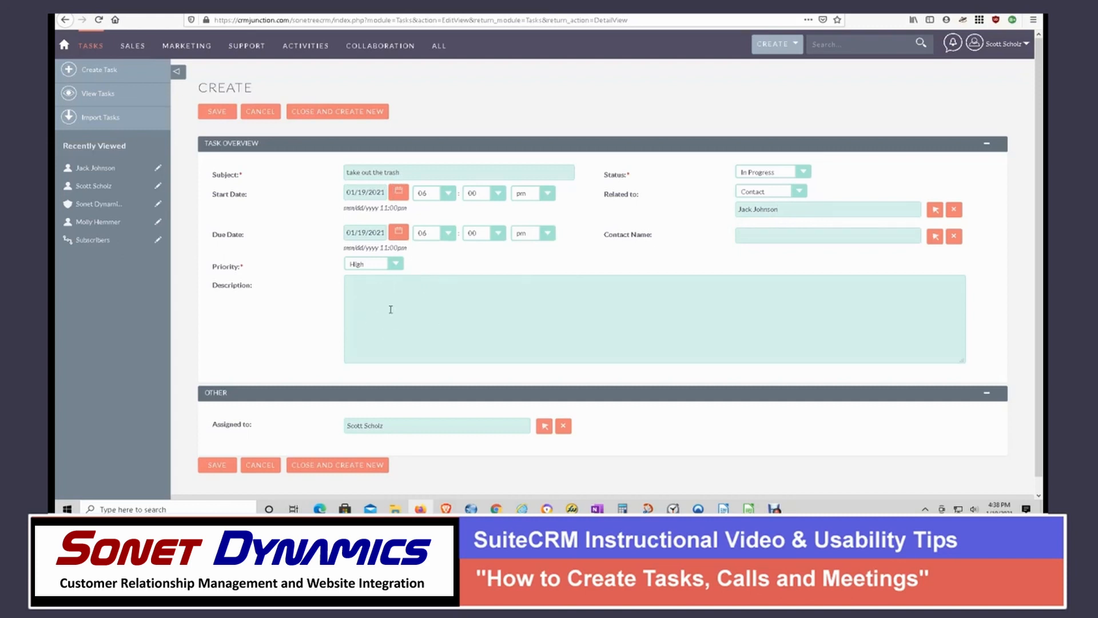
- Save the task and view its entry in the home dashboard calendar
left_click(217, 112)
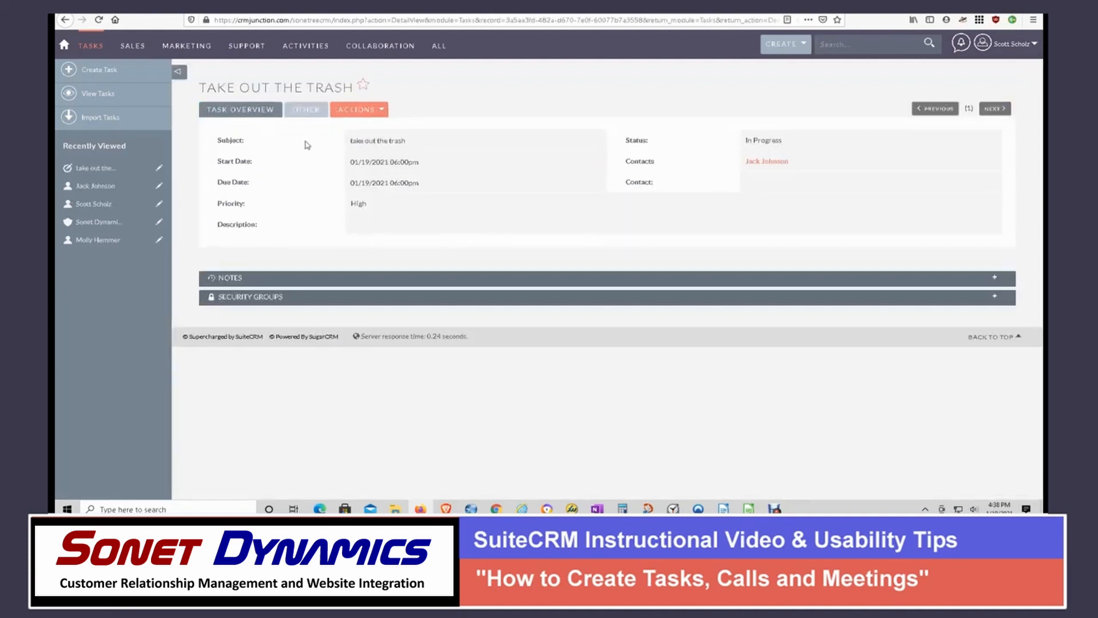
mouse_move(117, 57)
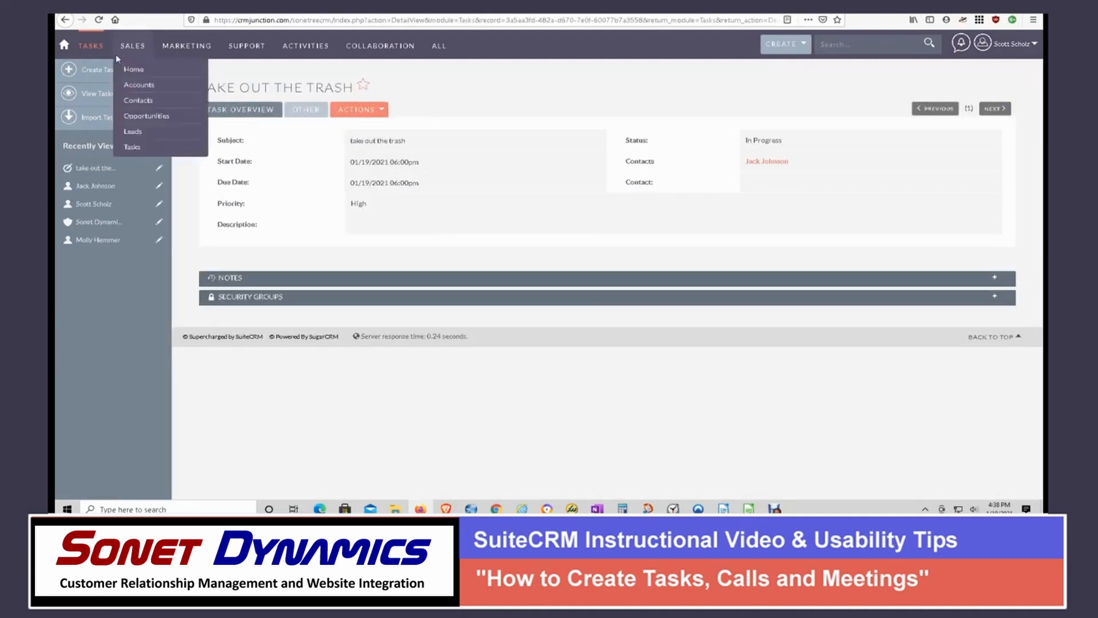
left_click(65, 49)
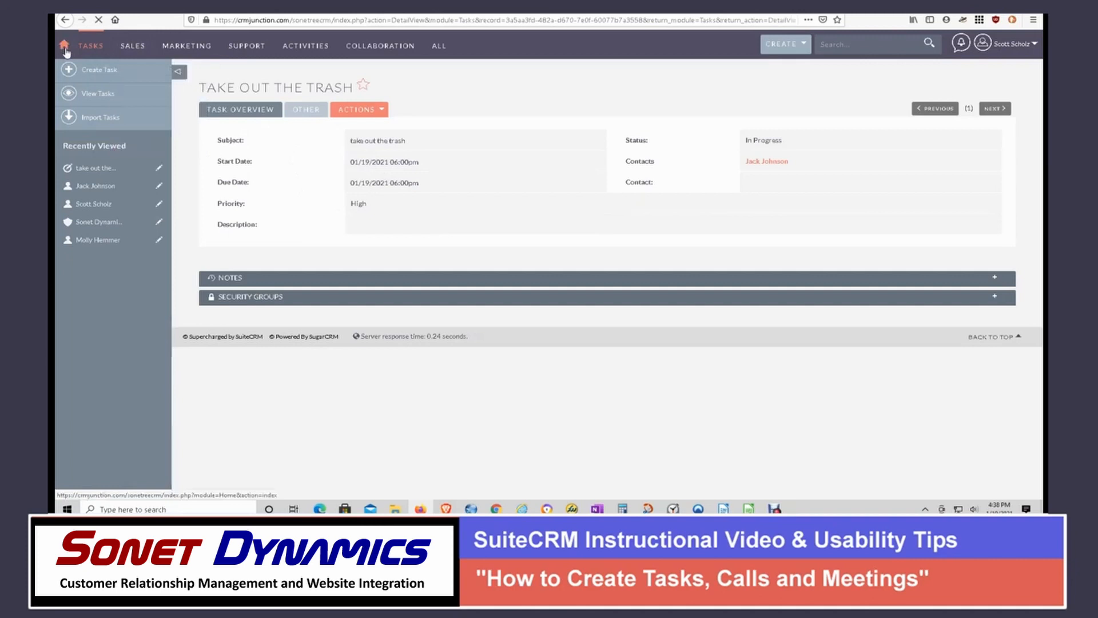
mouse_move(103, 117)
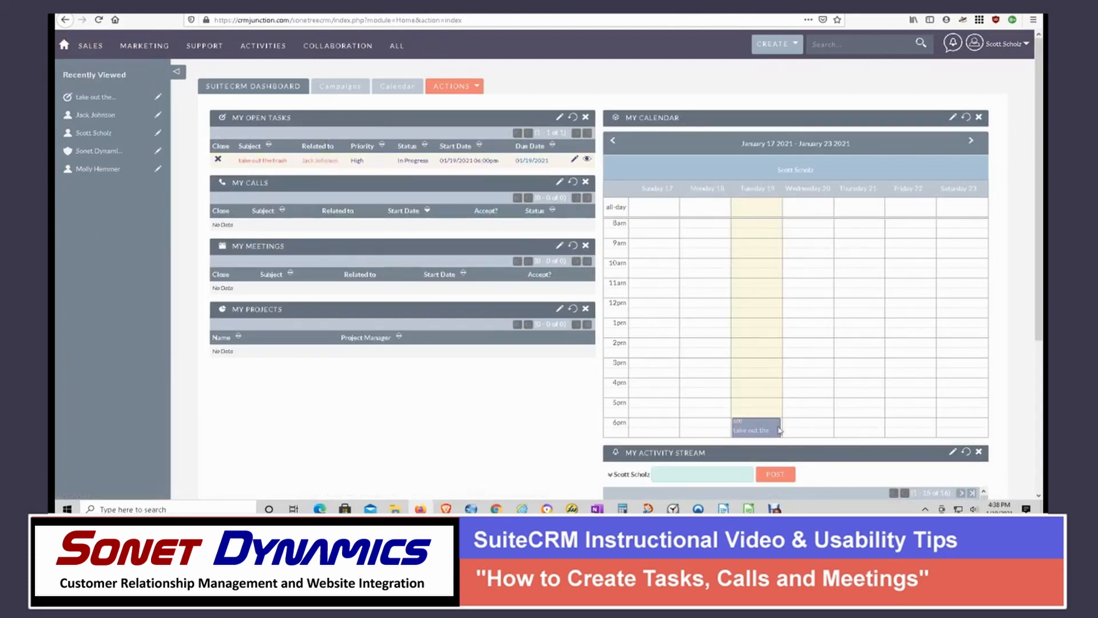
mouse_move(751, 427)
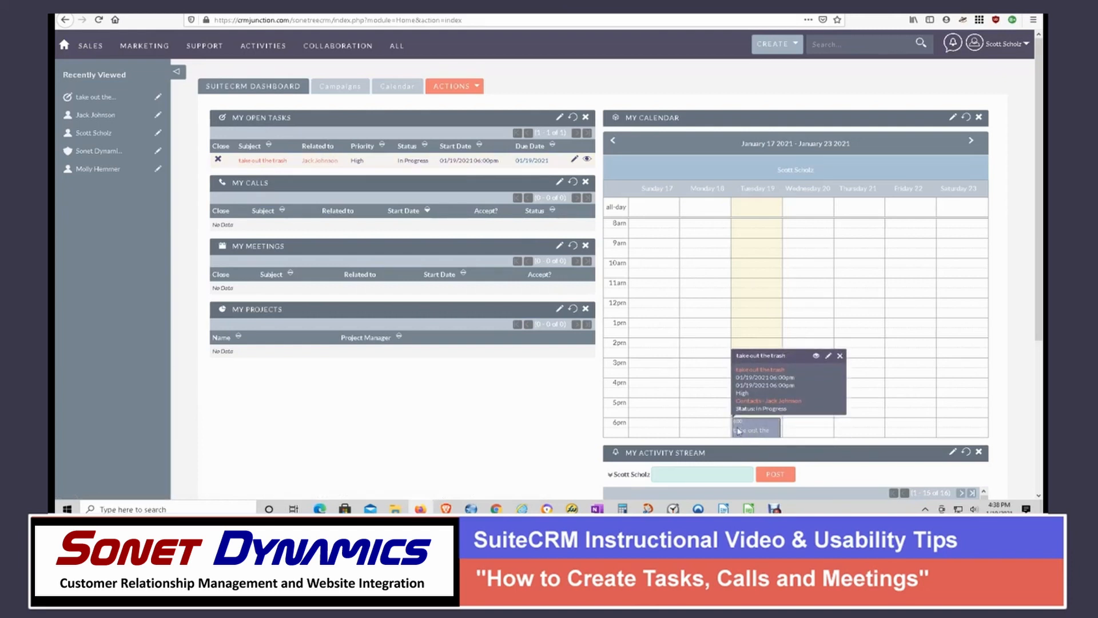
- Create a new call whose subject is the contact's full name followed by "follow up"
left_click(789, 46)
left_click(791, 85)
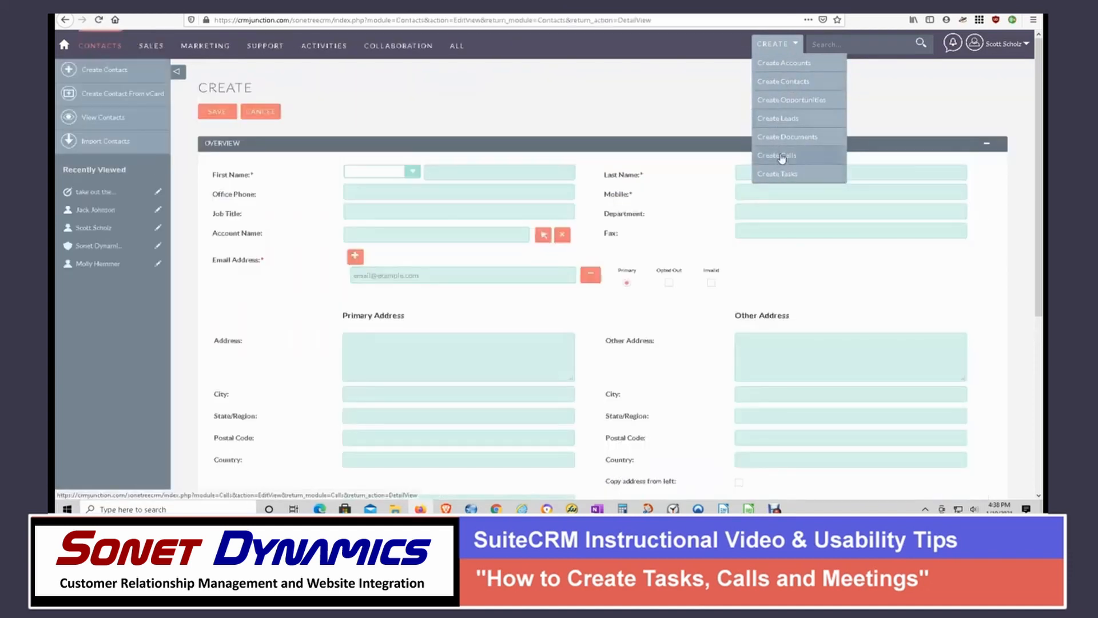
left_click(781, 156)
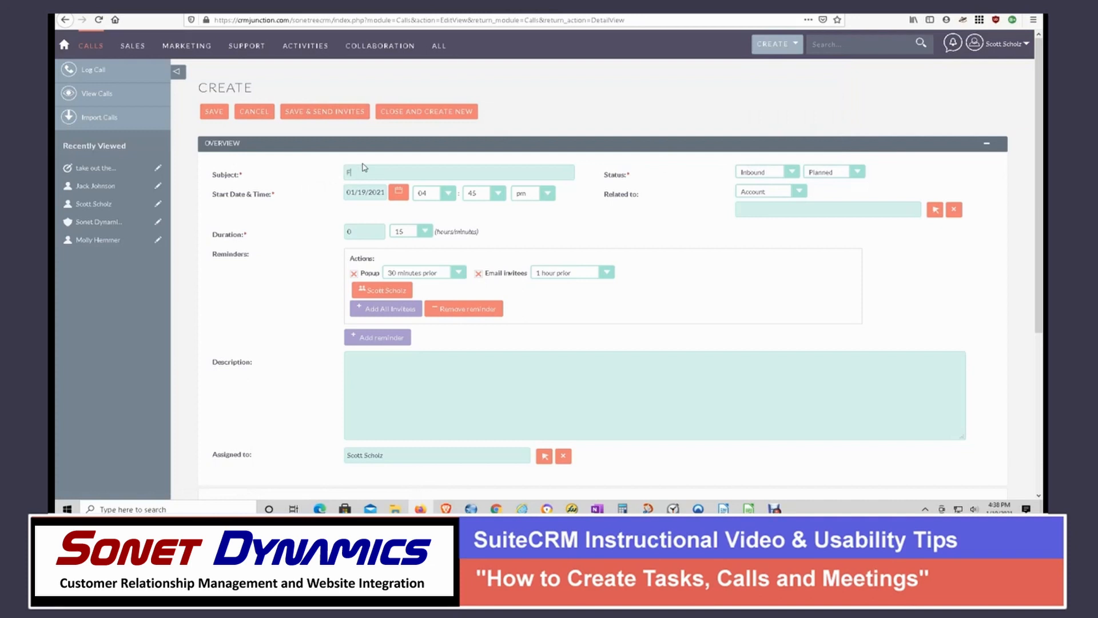
type("llow")
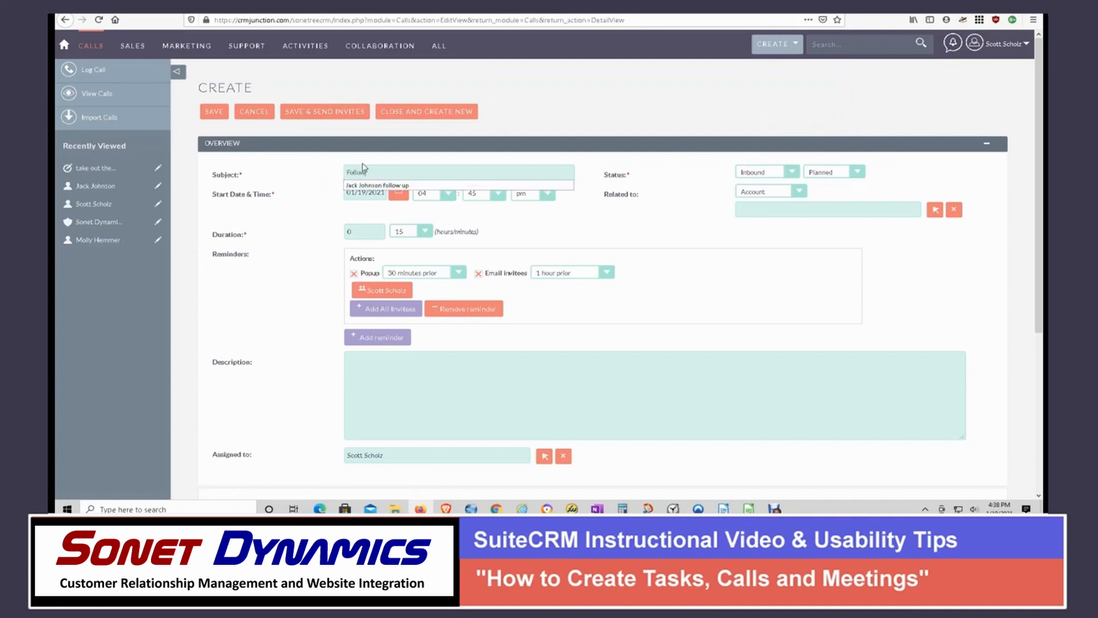
key("BackSpace")
key("BackSpace")
type("Jack")
left_click(378, 184)
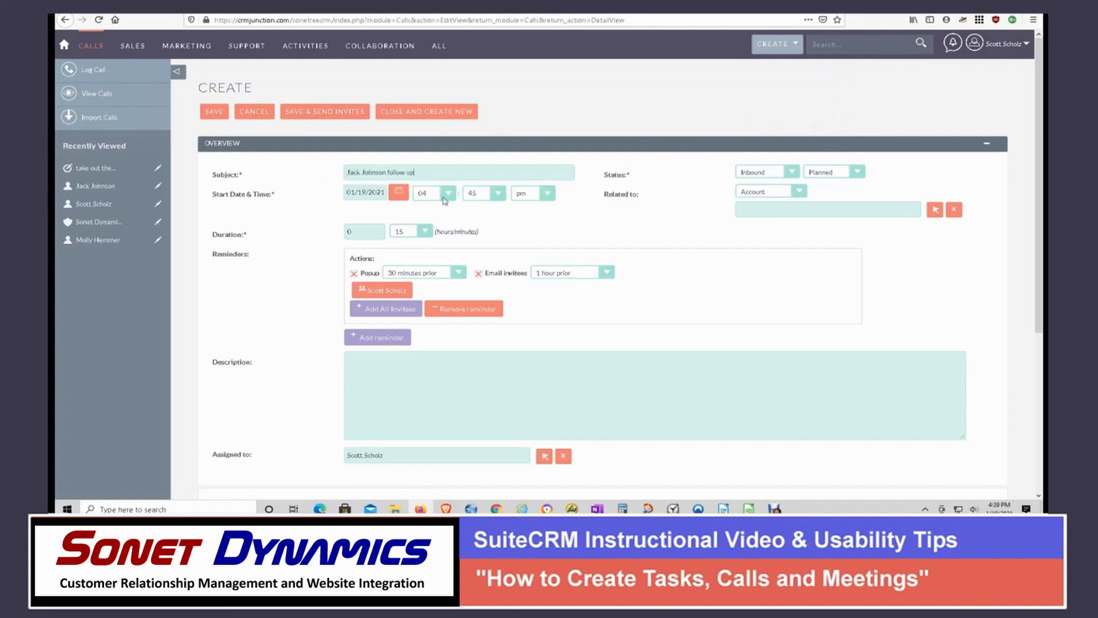
- Set the call's start date to 01/20/2021 and its direction to Outbound
left_click(398, 195)
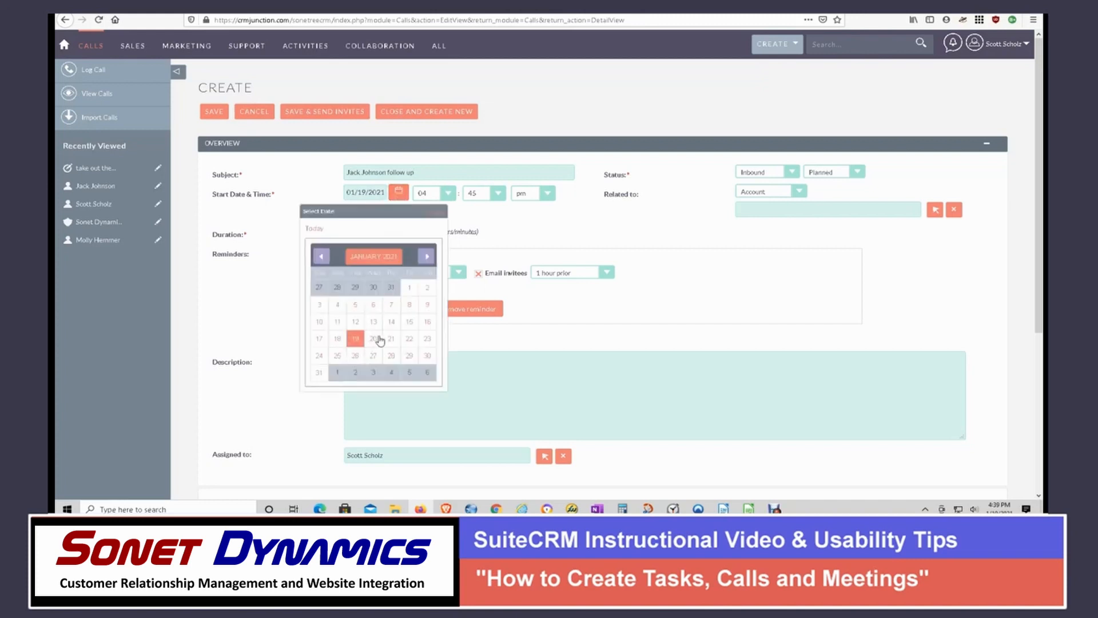
left_click(373, 338)
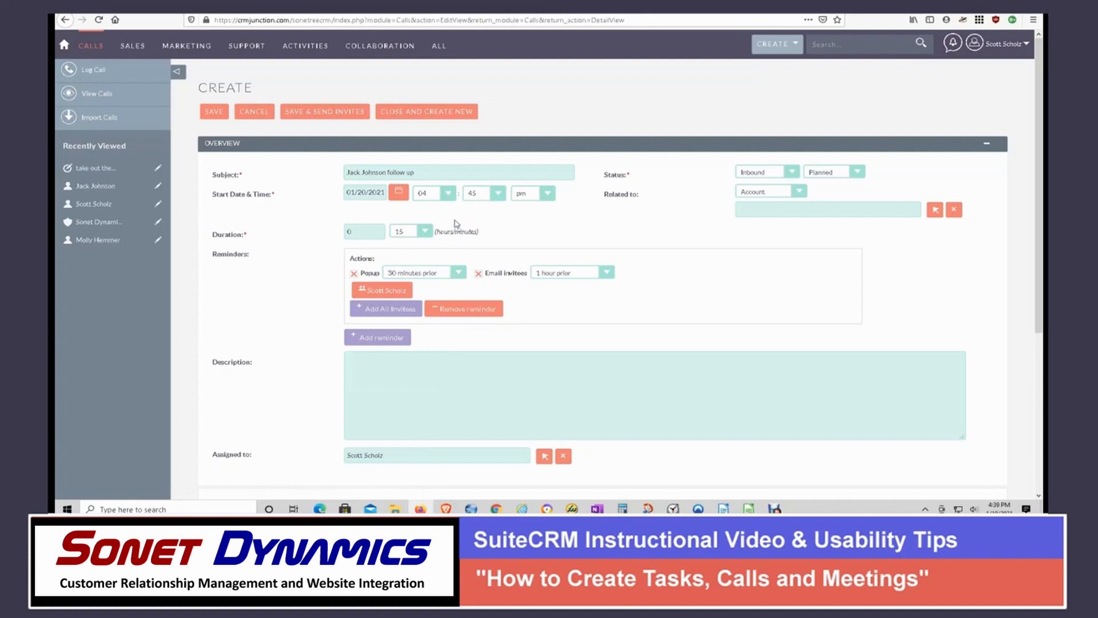
left_click(792, 173)
left_click(763, 197)
- Relate the call to a Contact by entering the contact's name
left_click(775, 190)
left_click(754, 212)
left_click(754, 212)
type("Jack")
key("Return")
- Enter a call description about asking the contact how the task went, and save the call
left_click(362, 362)
type("ask Jack how the task went.")
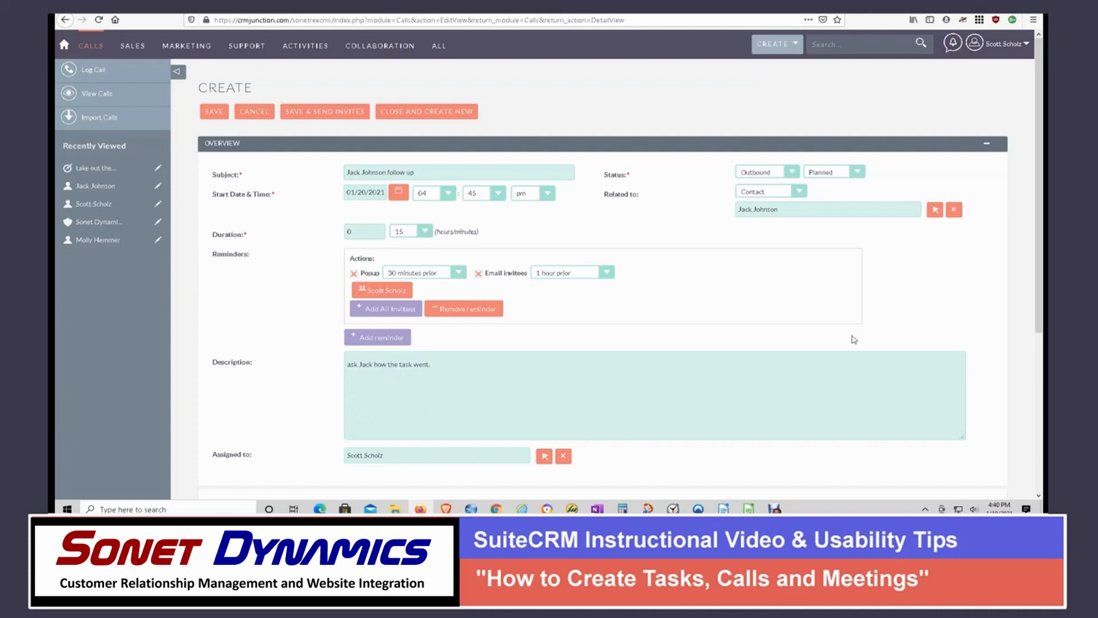
scroll(302, 322, "down", 1)
scroll(302, 322, "down", 3)
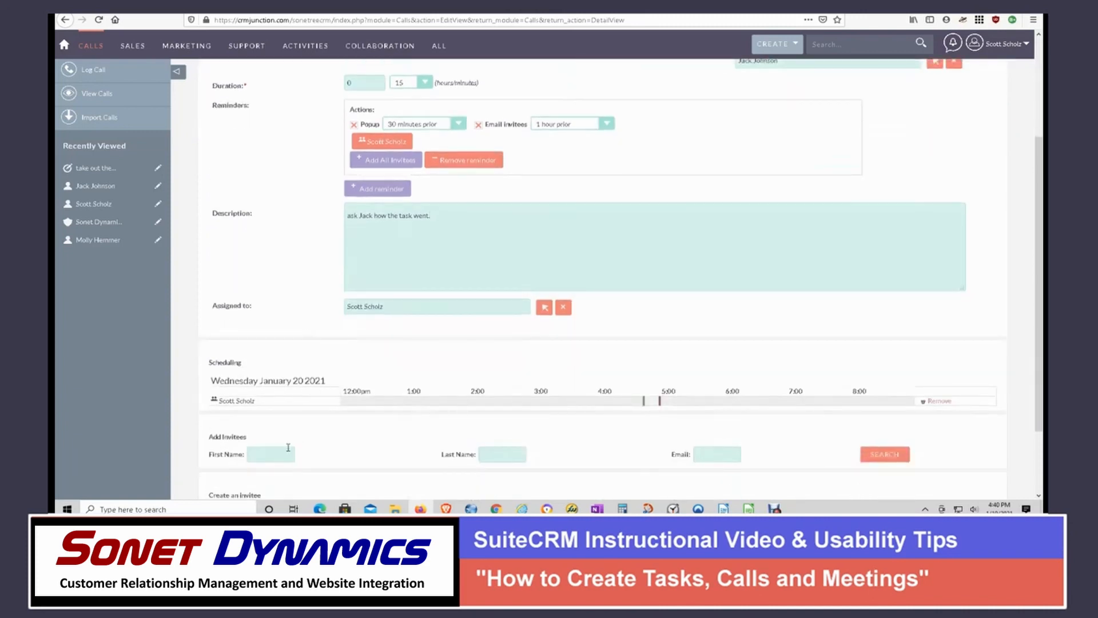
scroll(509, 452, "down", 2)
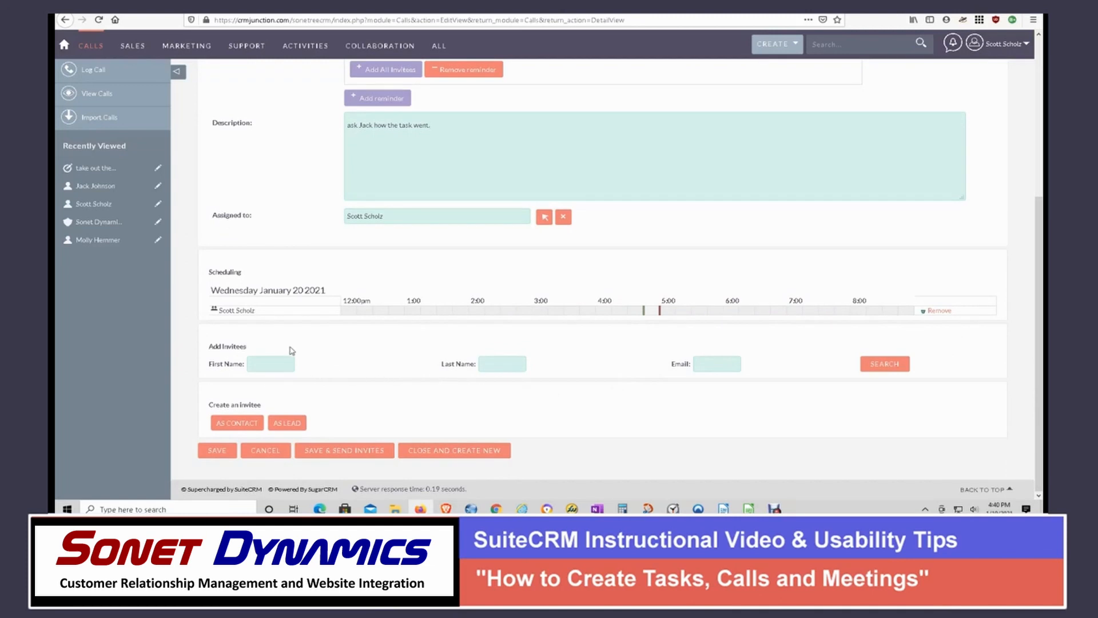
left_click(217, 451)
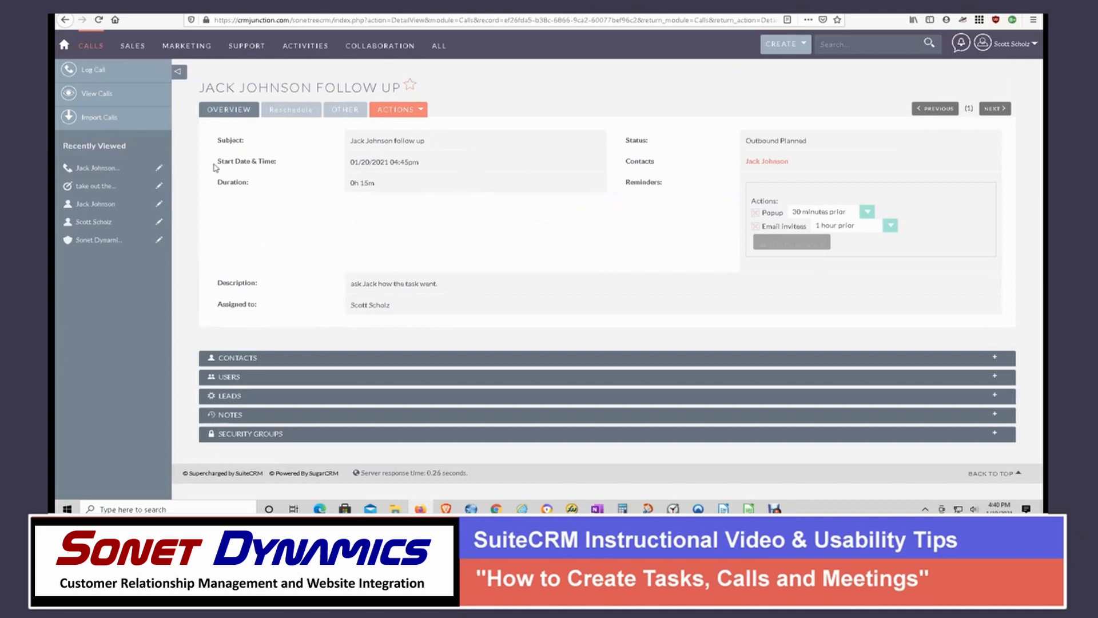
- Return to the home dashboard and view the follow-up call's details in the calendar, closing the details when done
left_click(65, 45)
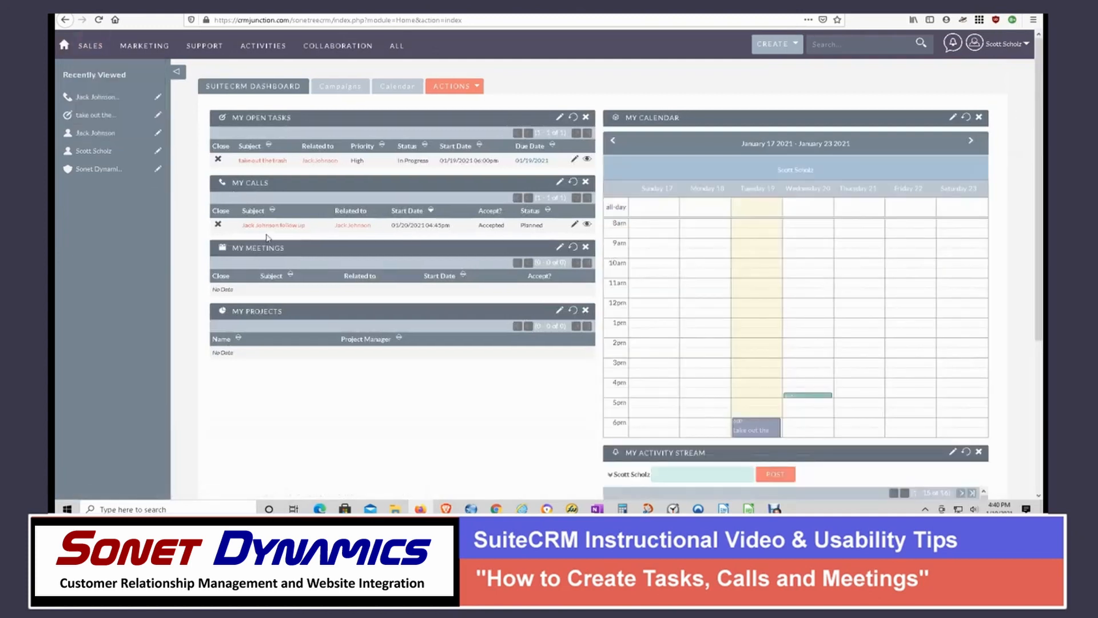
mouse_move(807, 395)
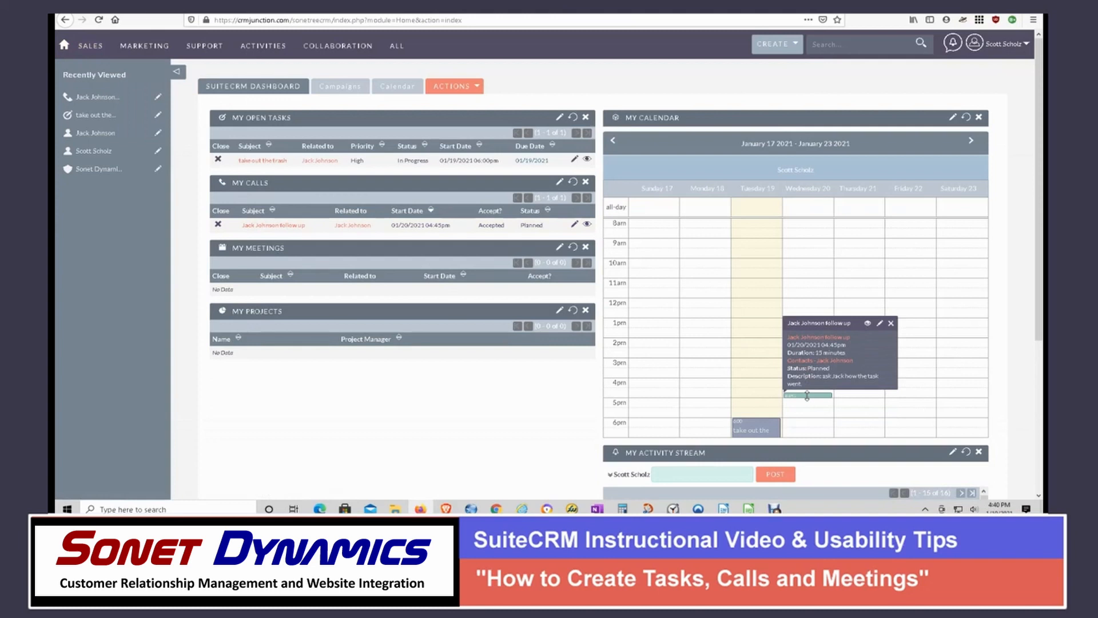
left_click(891, 324)
mouse_move(818, 396)
left_click(890, 325)
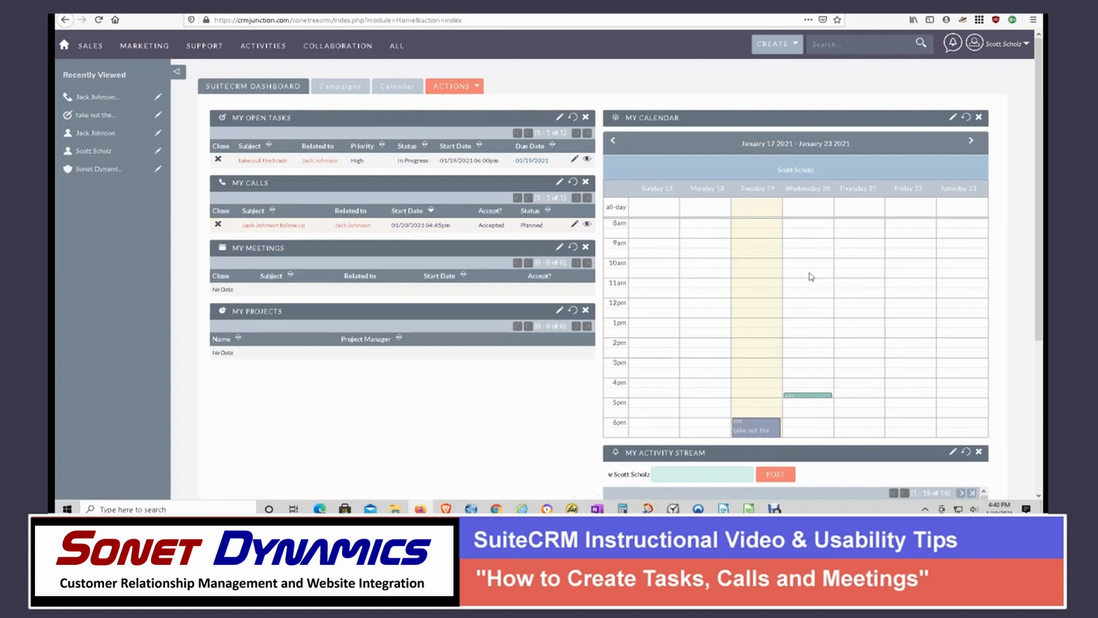
- Create a meeting from the dashboard calendar on 01/21/2021 at 10:30 am, with the contact's name followed by "re contract" as subject
right_click(852, 277)
left_click(847, 277)
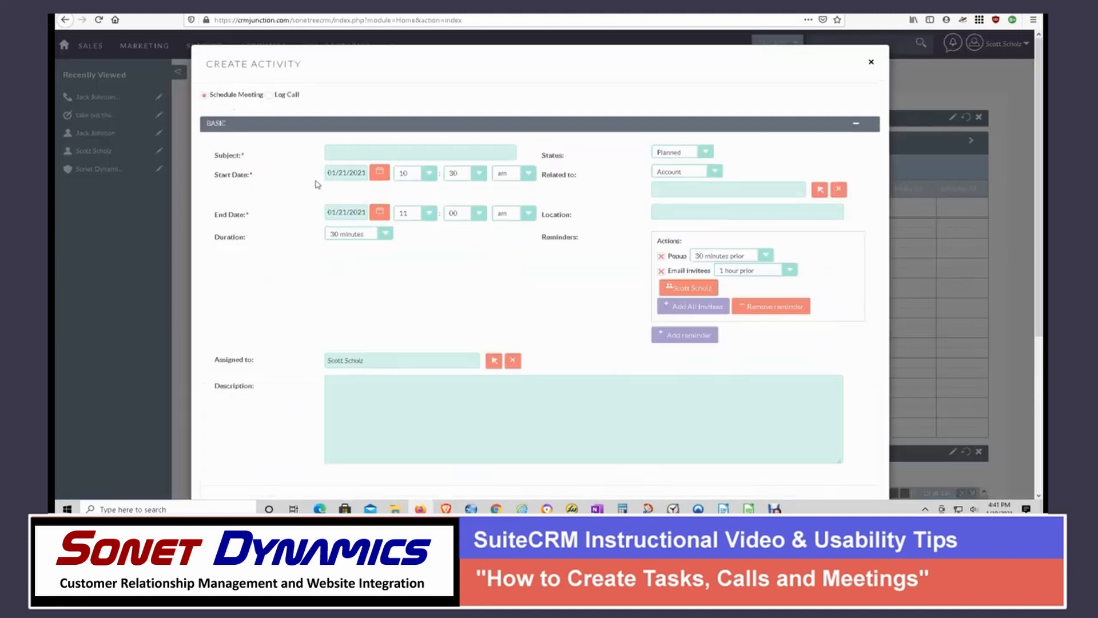
left_click(362, 148)
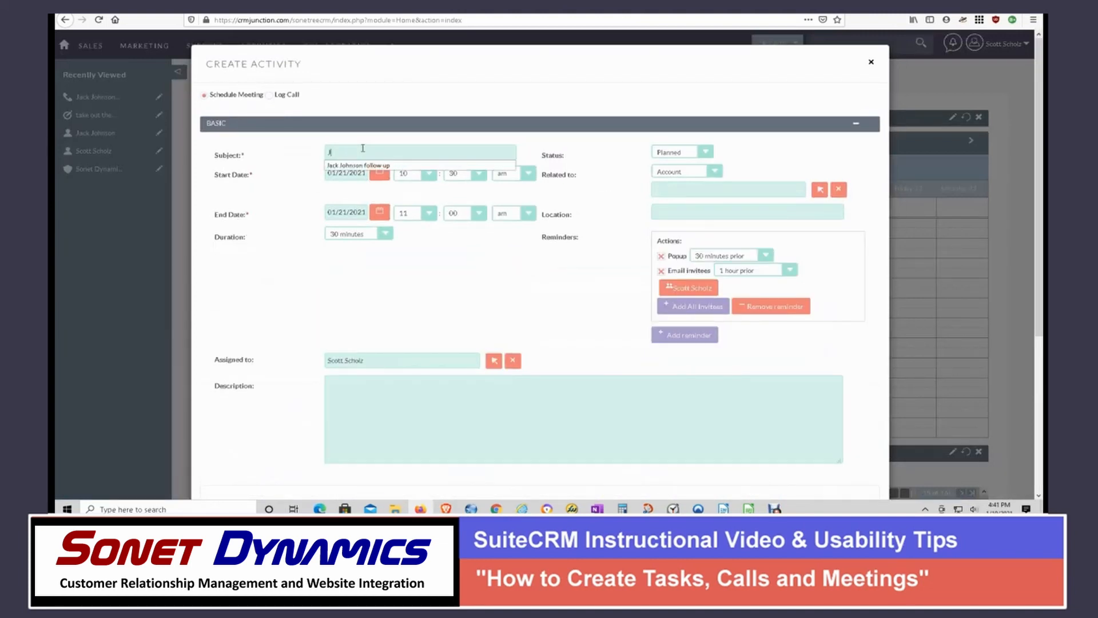
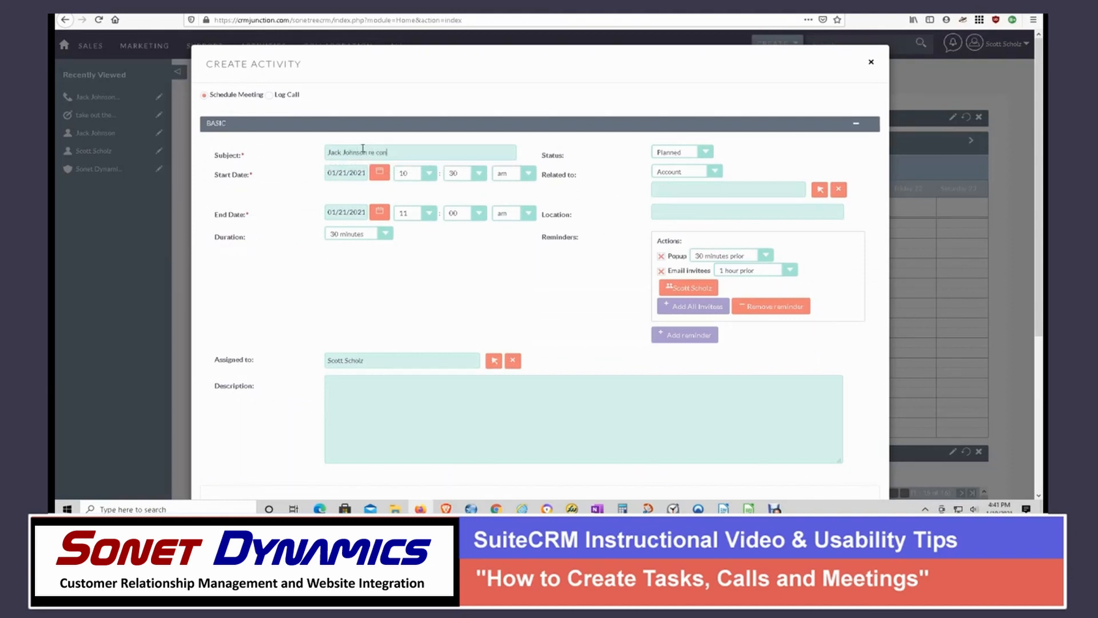
type("trac")
- Relate the meeting to a Contact and fill in the contact's name
left_click(715, 171)
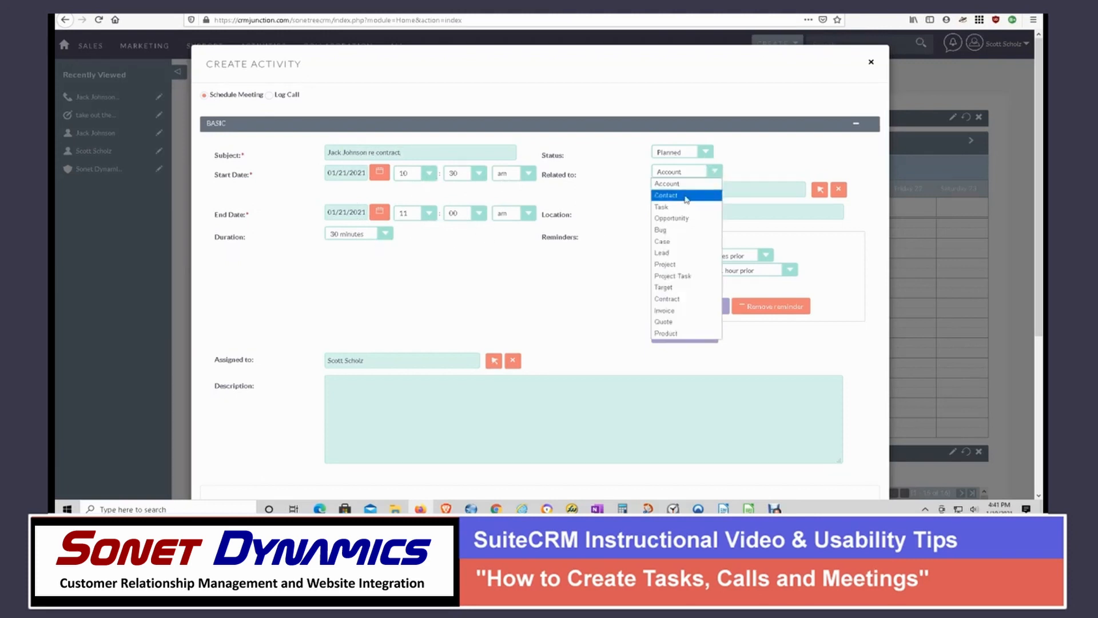
left_click(690, 187)
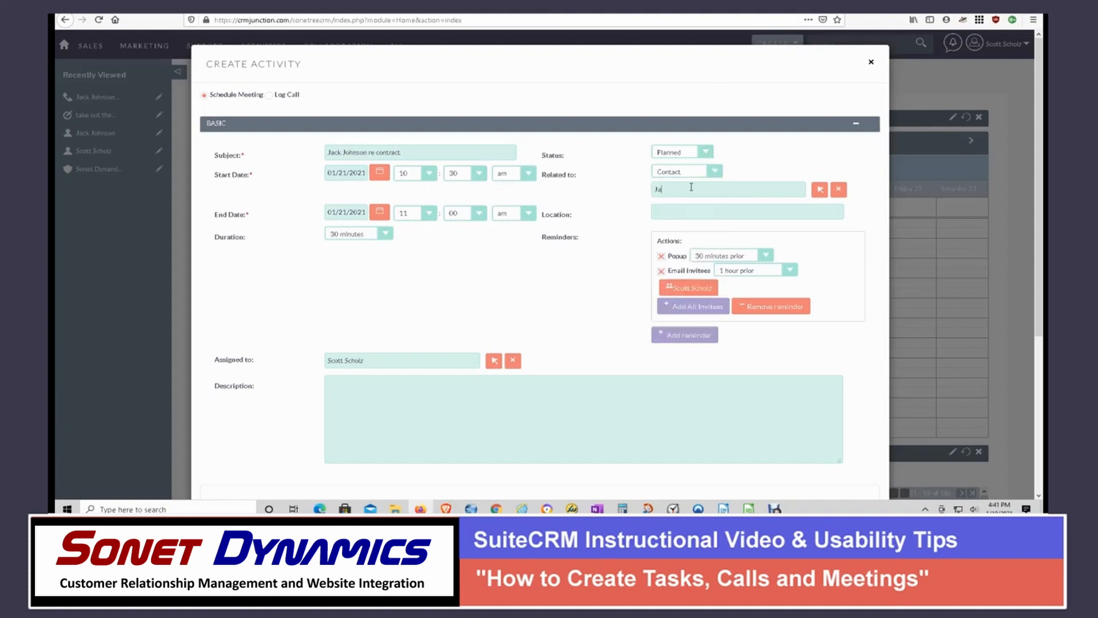
left_click(691, 187)
type("Jack")
key("Return")
- Save the meeting without a description or added invitees, and reload the home dashboard to update its meetings list
scroll(334, 420, "down", 3)
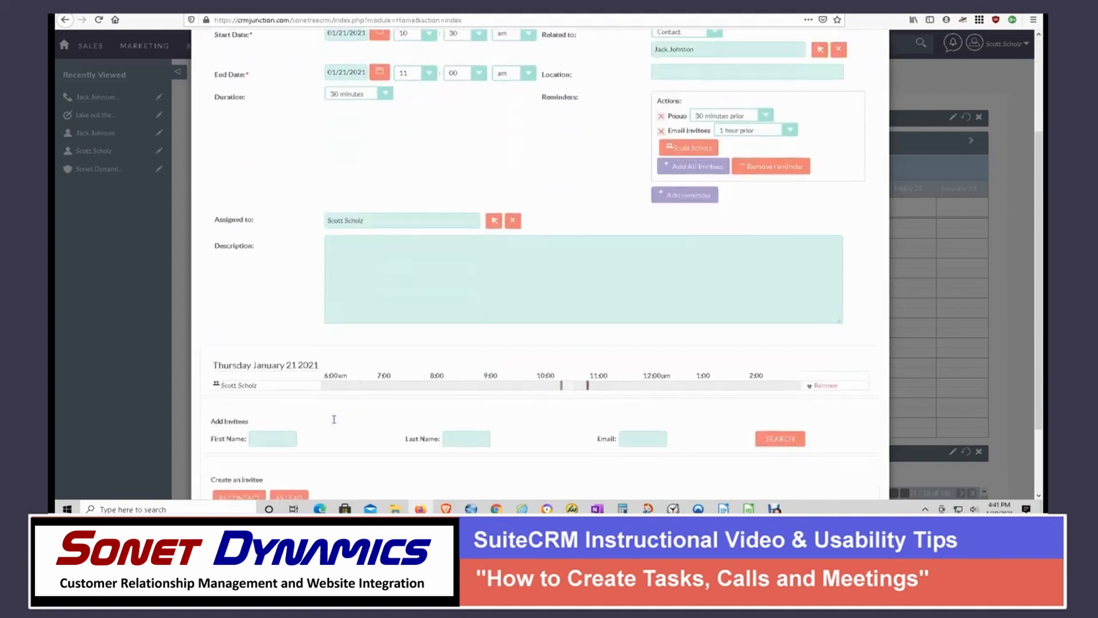
scroll(332, 376, "down", 2)
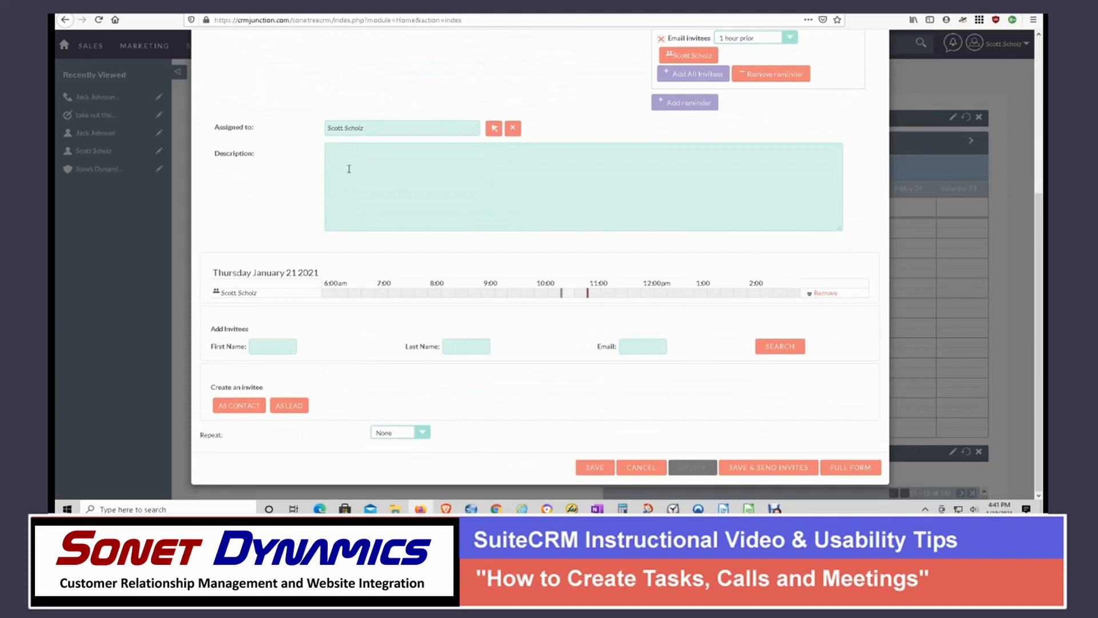
left_click(591, 473)
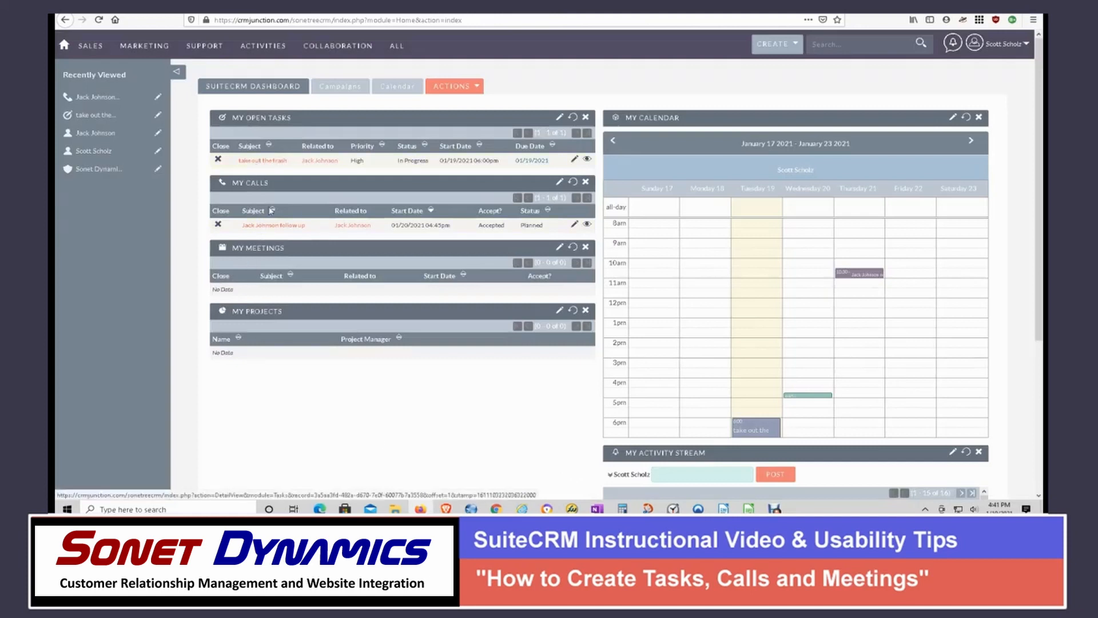
mouse_move(853, 272)
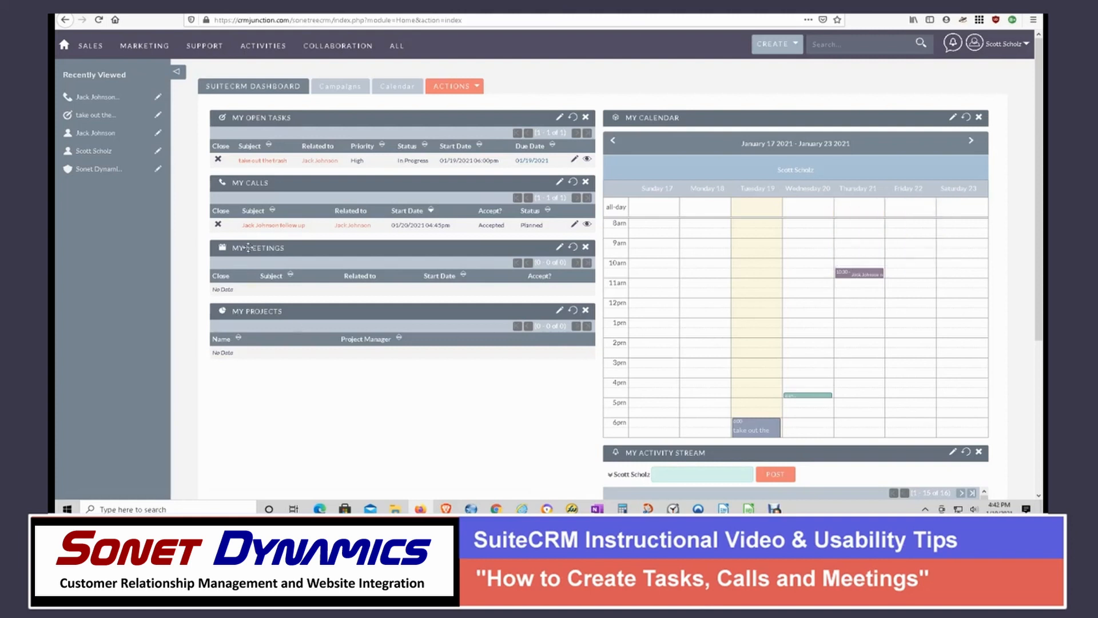
left_click(100, 21)
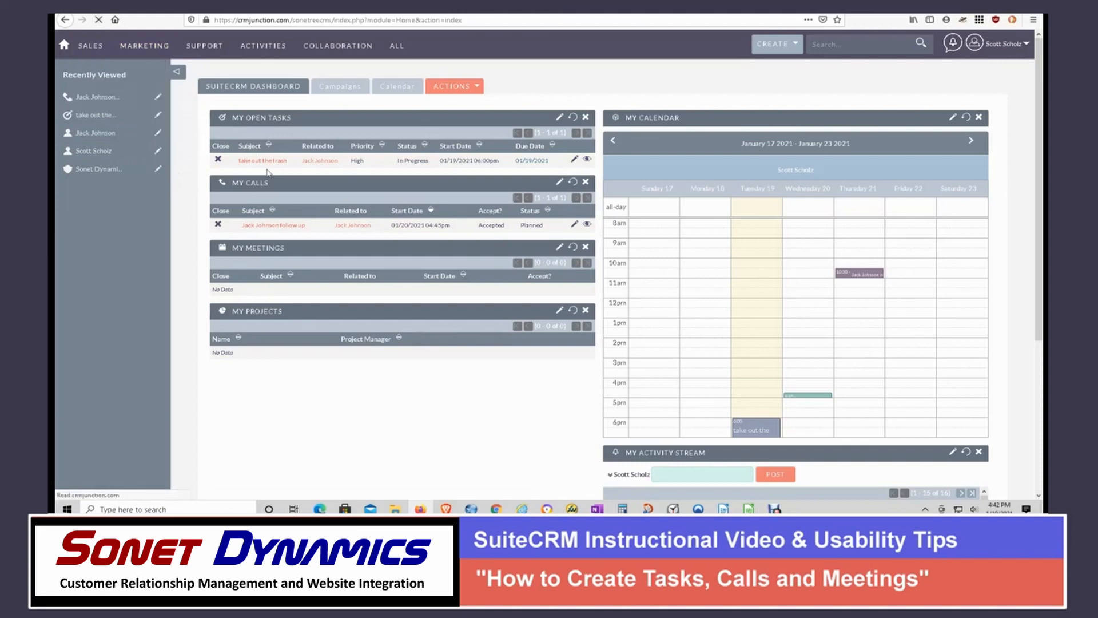